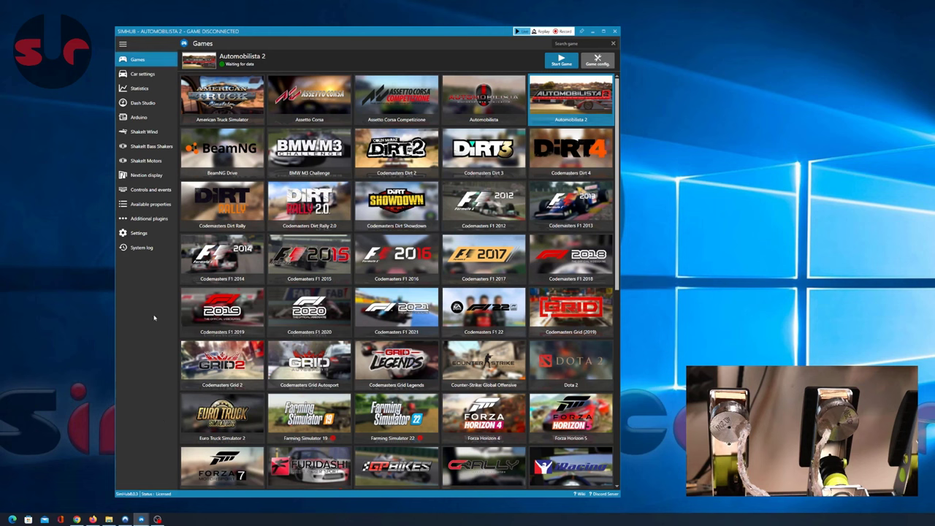
Open the ShakeIt Bass Shakers page to list the available audio output devices.
{"action": "left_click", "coordinate": [148, 147]}
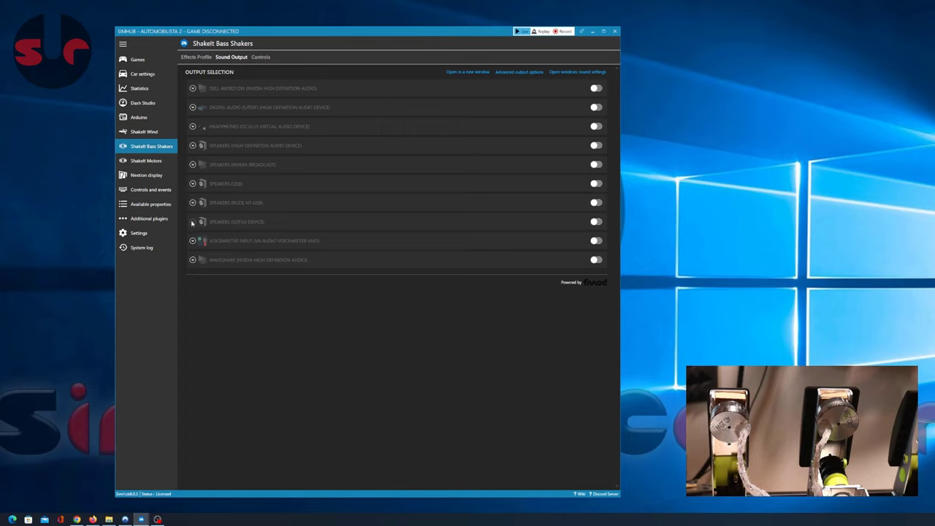
Toggle the Speakers (USB2.0 Device) output on and back off, then expand its options.
{"action": "left_click", "coordinate": [595, 222]}
{"action": "left_click", "coordinate": [595, 223]}
{"action": "left_click", "coordinate": [192, 221]}
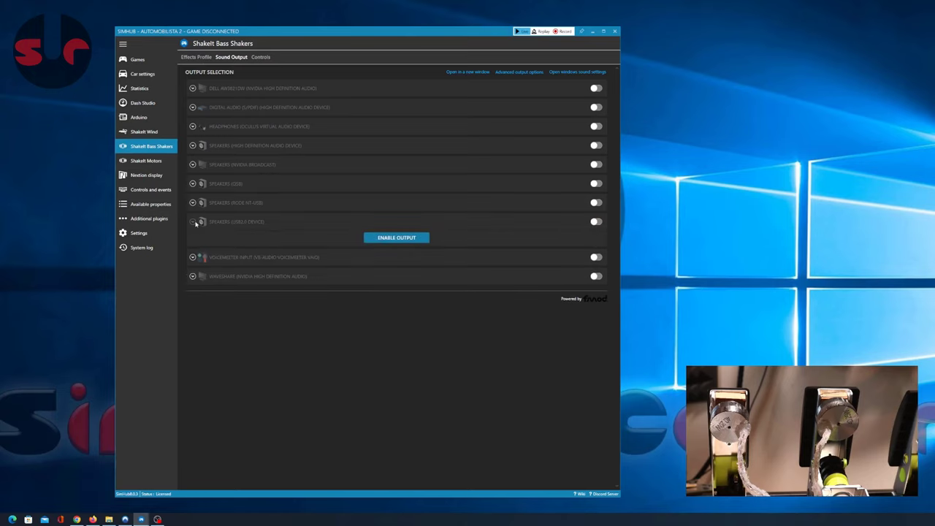
Enable output on Speakers (USB2.0 Device) and choose the Left / Right shaker layout.
{"action": "left_click", "coordinate": [395, 238]}
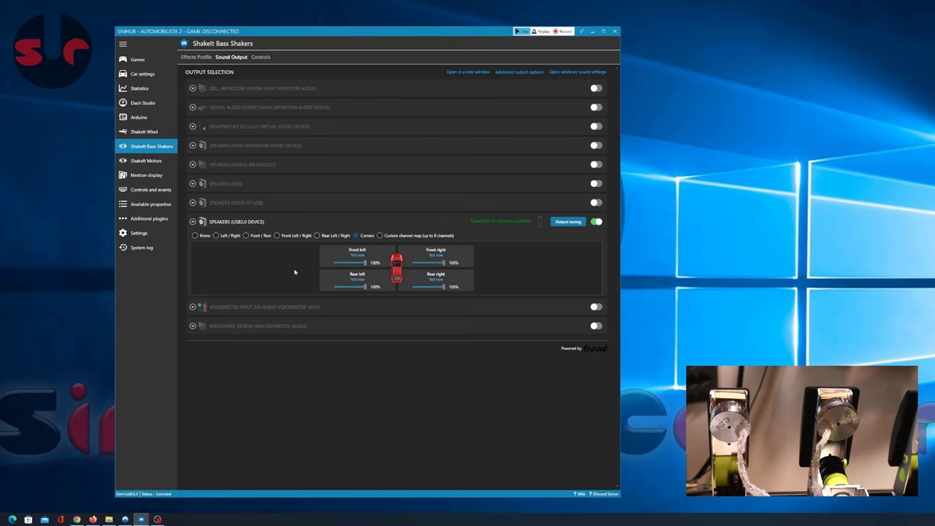
{"action": "left_click", "coordinate": [216, 236]}
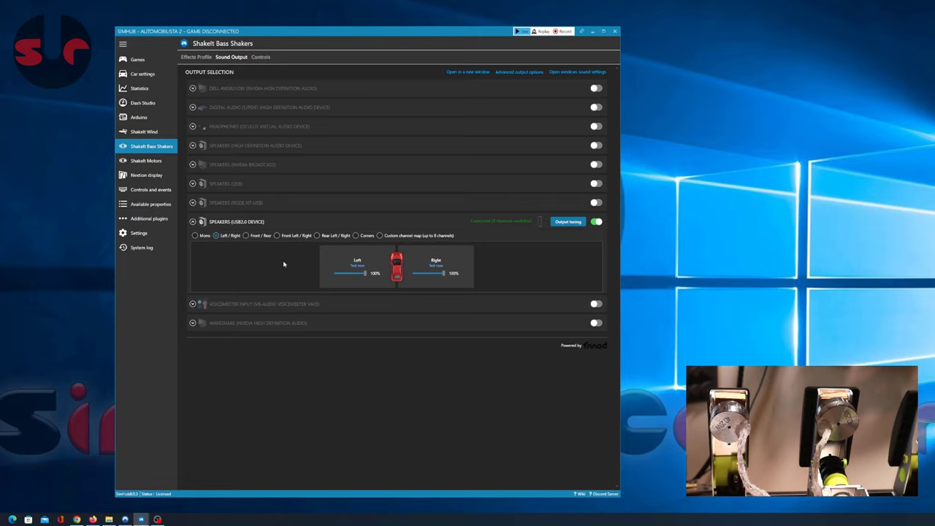
Use a custom channel map and turn off Channels 3/4 from ABS Active through Jump landing Rear.
{"action": "left_click", "coordinate": [381, 236]}
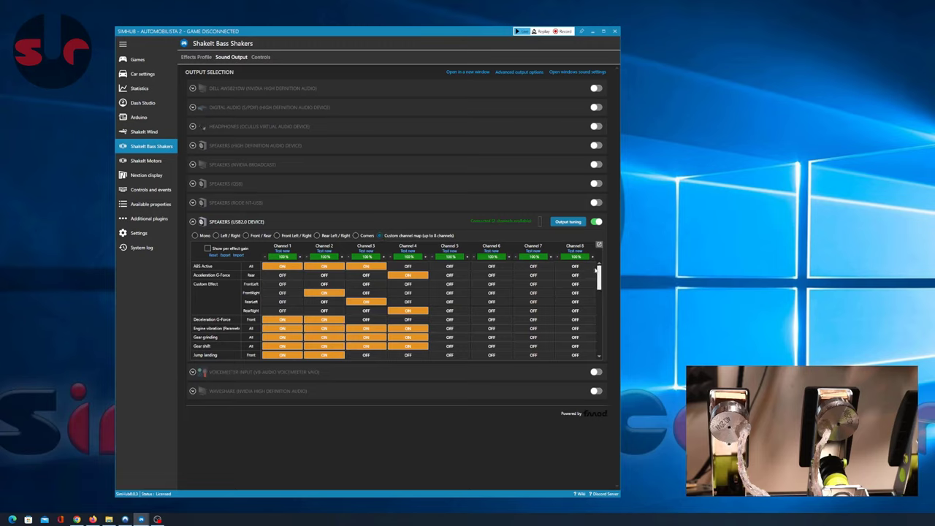
{"action": "mouse_move", "coordinate": [598, 276]}
{"action": "left_mouse_down"}
{"action": "mouse_move", "coordinate": [593, 341]}
{"action": "mouse_move", "coordinate": [597, 268]}
{"action": "left_mouse_up"}
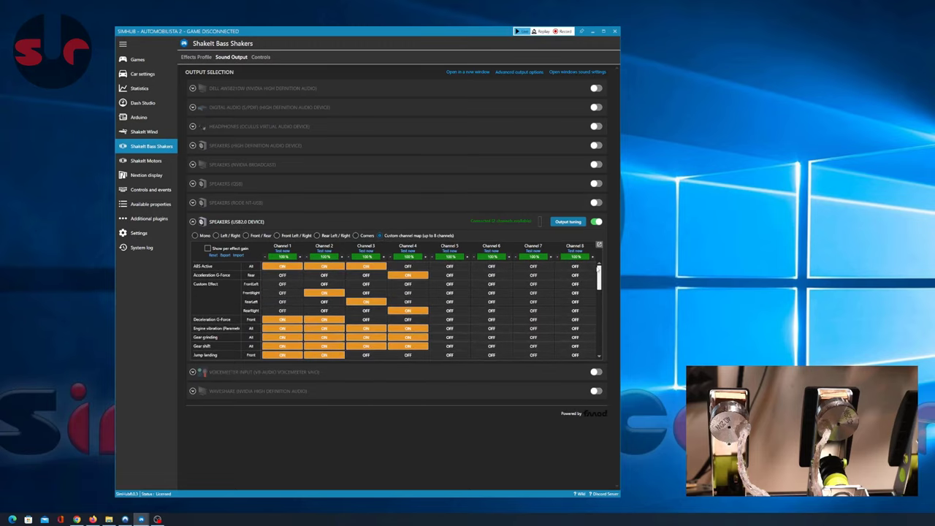
{"action": "left_click", "coordinate": [408, 275]}
{"action": "left_click", "coordinate": [366, 266]}
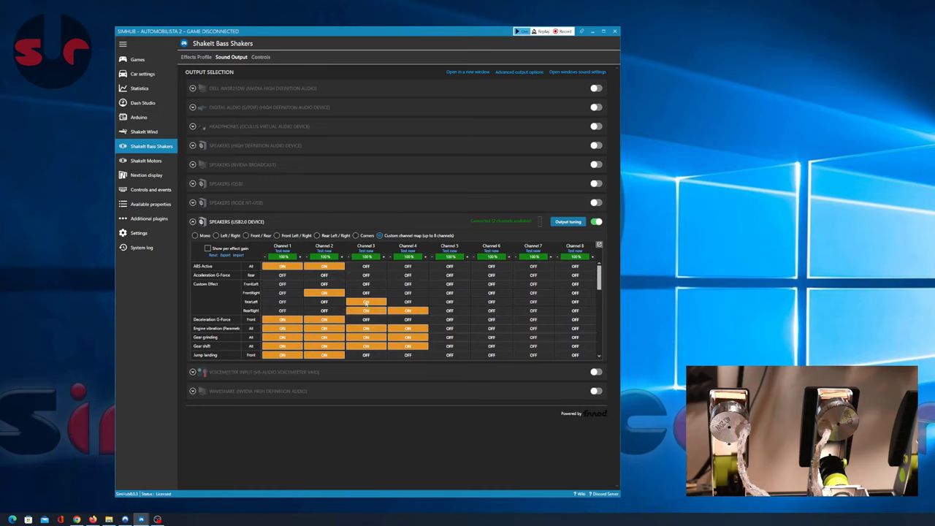
{"action": "left_click", "coordinate": [366, 301]}
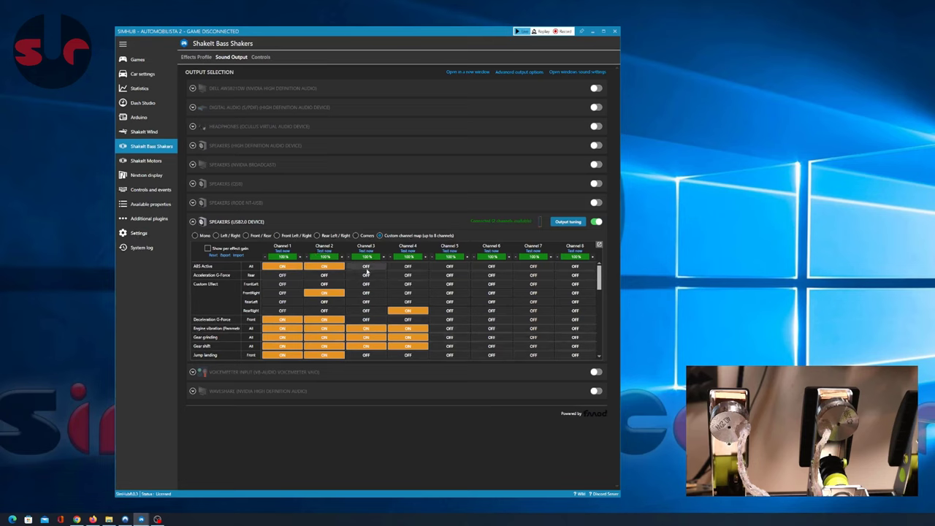
{"action": "scroll", "coordinate": [407, 315], "scroll_direction": "down", "scroll_amount": 1}
{"action": "left_click", "coordinate": [409, 295]}
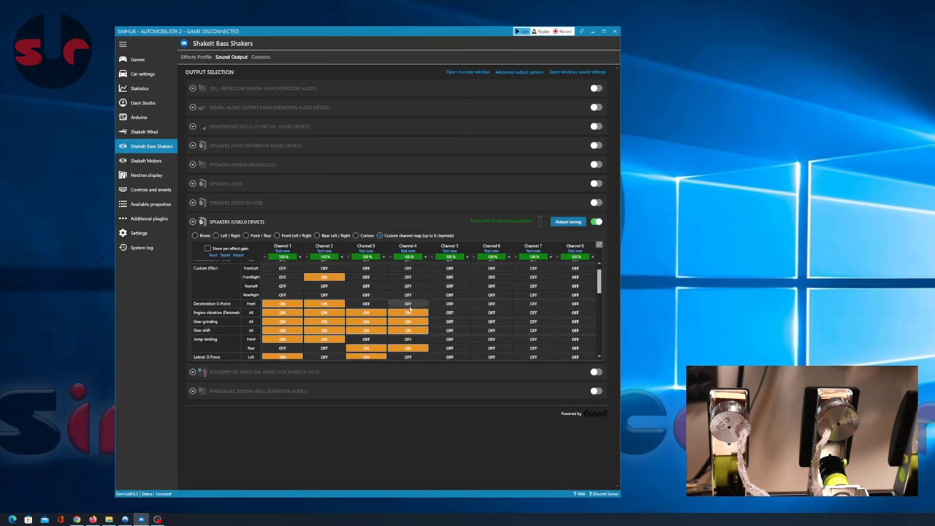
{"action": "left_click", "coordinate": [407, 312]}
{"action": "left_click", "coordinate": [366, 313]}
{"action": "left_click", "coordinate": [365, 321]}
{"action": "left_click", "coordinate": [366, 330]}
{"action": "left_click", "coordinate": [408, 321]}
{"action": "left_click", "coordinate": [408, 330]}
{"action": "left_click", "coordinate": [408, 348]}
{"action": "left_click", "coordinate": [366, 348]}
Turn off Channels 3/4 from Lateral G-Force Right through RPMS, then pop the map into a new window.
{"action": "scroll", "coordinate": [396, 315], "scroll_direction": "down", "scroll_amount": 2}
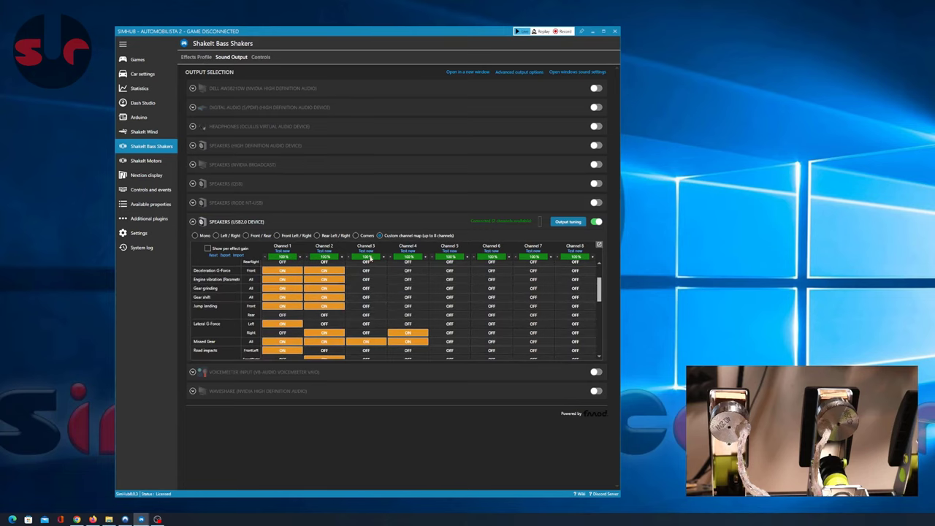
{"action": "left_click", "coordinate": [406, 333]}
{"action": "left_click", "coordinate": [401, 341]}
{"action": "left_click", "coordinate": [367, 341]}
{"action": "scroll", "coordinate": [376, 343], "scroll_direction": "down", "scroll_amount": 2}
{"action": "left_click", "coordinate": [369, 336]}
{"action": "left_click", "coordinate": [403, 336]}
{"action": "scroll", "coordinate": [402, 335], "scroll_direction": "down", "scroll_amount": 2}
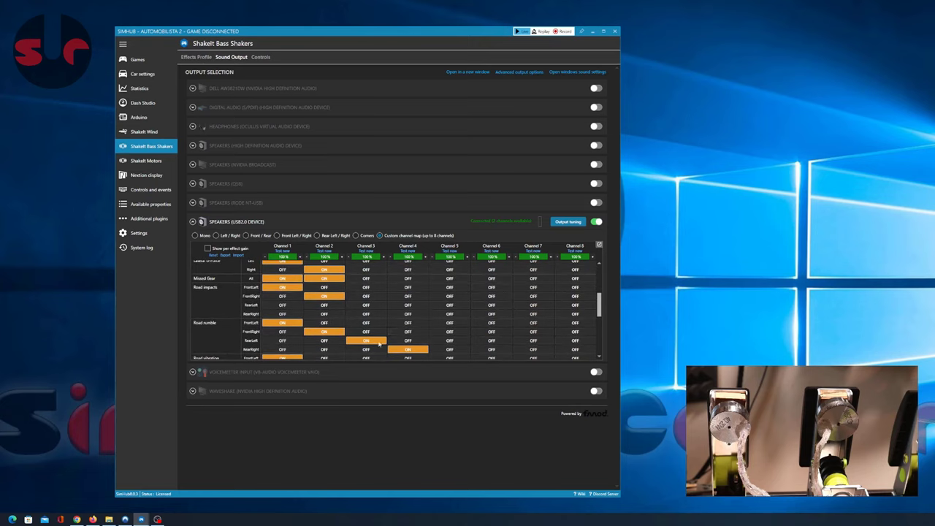
{"action": "left_click", "coordinate": [367, 341]}
{"action": "left_click", "coordinate": [406, 349]}
{"action": "scroll", "coordinate": [404, 348], "scroll_direction": "down", "scroll_amount": 2}
{"action": "left_click", "coordinate": [406, 353]}
{"action": "left_click", "coordinate": [367, 344]}
{"action": "scroll", "coordinate": [401, 337], "scroll_direction": "down", "scroll_amount": 2}
{"action": "left_click", "coordinate": [402, 332]}
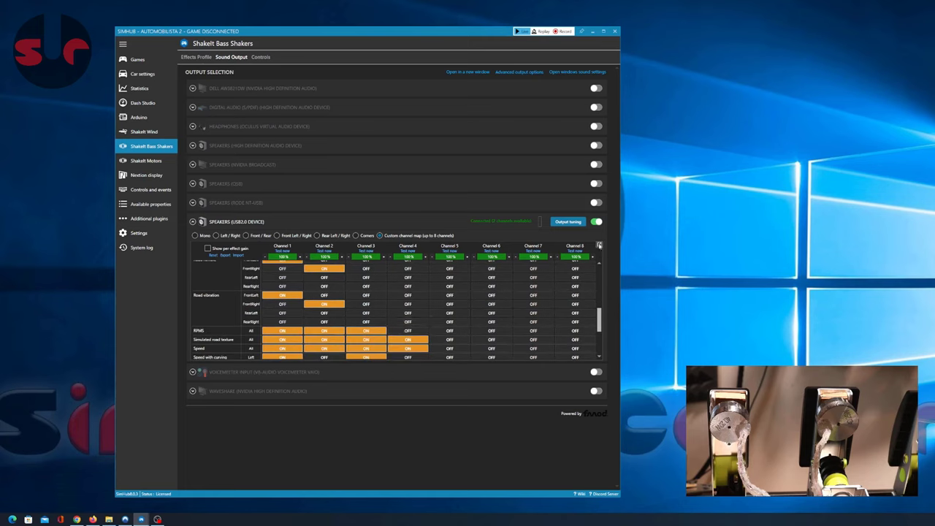
{"action": "left_click", "coordinate": [598, 246]}
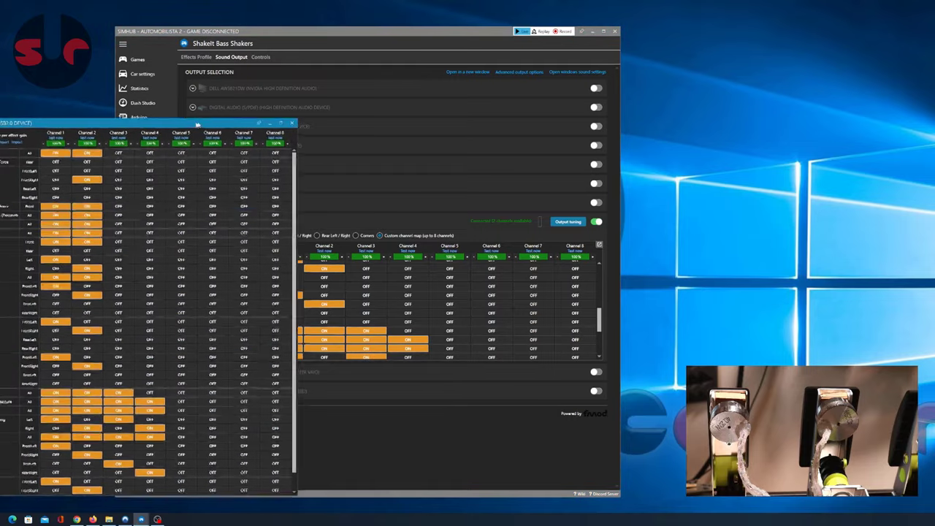
Enlarge the pop-out map and turn off remaining Channel 3/4 effects, RPMS through Wheels slip.
{"action": "left_click_drag", "start_coordinate": [223, 123], "coordinate": [421, 33]}
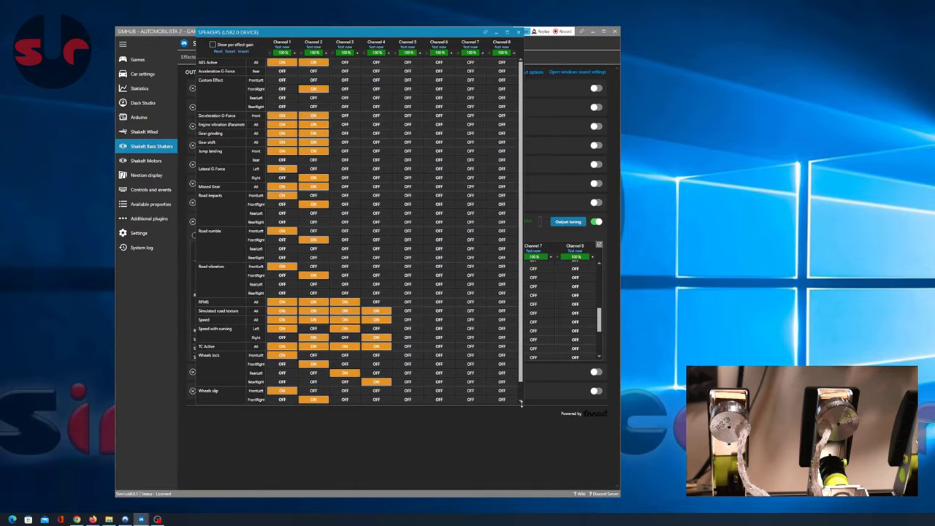
{"action": "left_click_drag", "start_coordinate": [525, 444], "coordinate": [523, 482]}
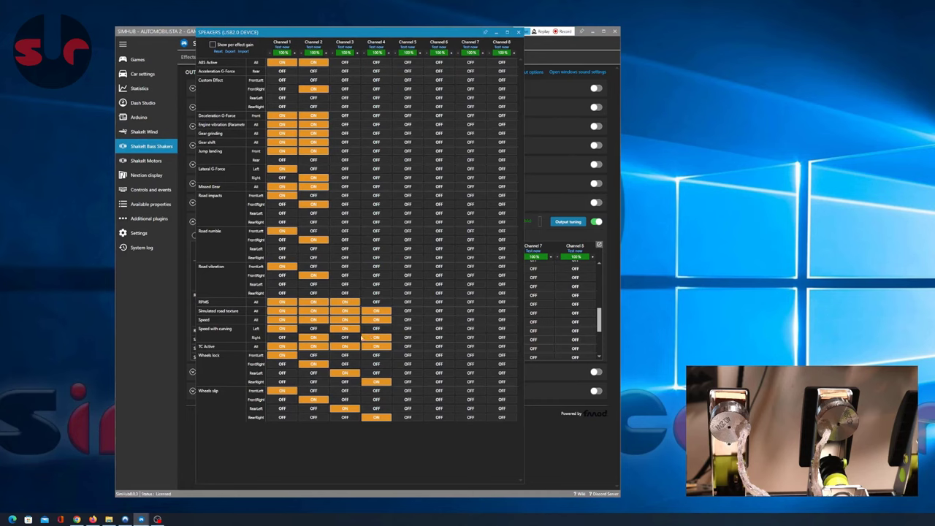
{"action": "left_click", "coordinate": [344, 301]}
{"action": "left_click", "coordinate": [344, 310]}
{"action": "left_click", "coordinate": [377, 310]}
{"action": "left_click", "coordinate": [376, 319]}
{"action": "left_click", "coordinate": [345, 319]}
{"action": "left_click", "coordinate": [344, 327]}
{"action": "left_click", "coordinate": [345, 346]}
{"action": "left_click", "coordinate": [376, 336]}
{"action": "left_click", "coordinate": [376, 345]}
{"action": "left_click", "coordinate": [345, 373]}
{"action": "left_click", "coordinate": [376, 382]}
{"action": "left_click", "coordinate": [376, 417]}
{"action": "left_click", "coordinate": [344, 408]}
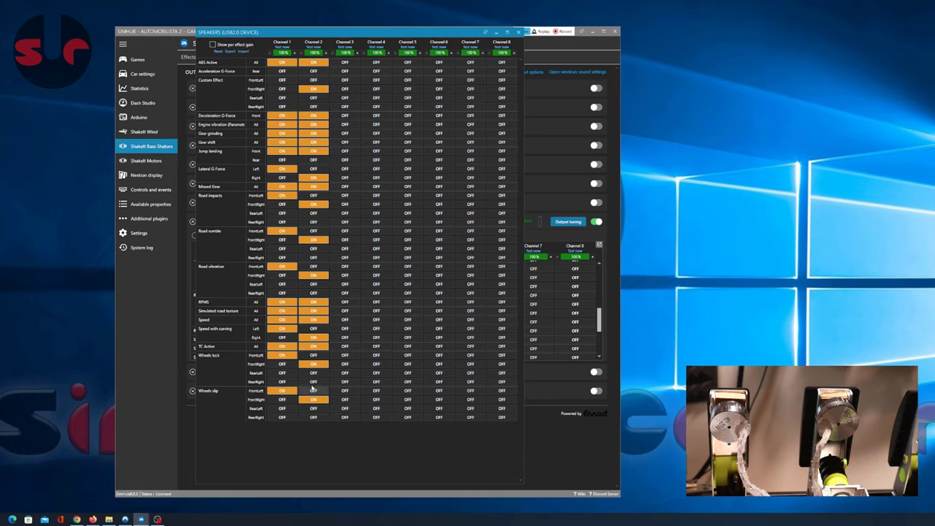
Test the Channel 1 and Channel 2 shakers, and turn on Speed with curving Left for Channel 2.
{"action": "left_click", "coordinate": [283, 48]}
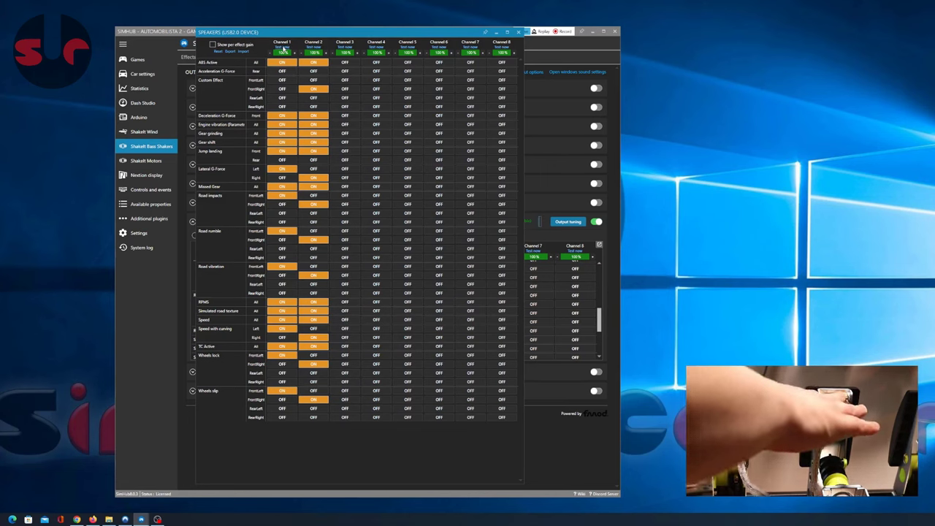
{"action": "left_click", "coordinate": [312, 48]}
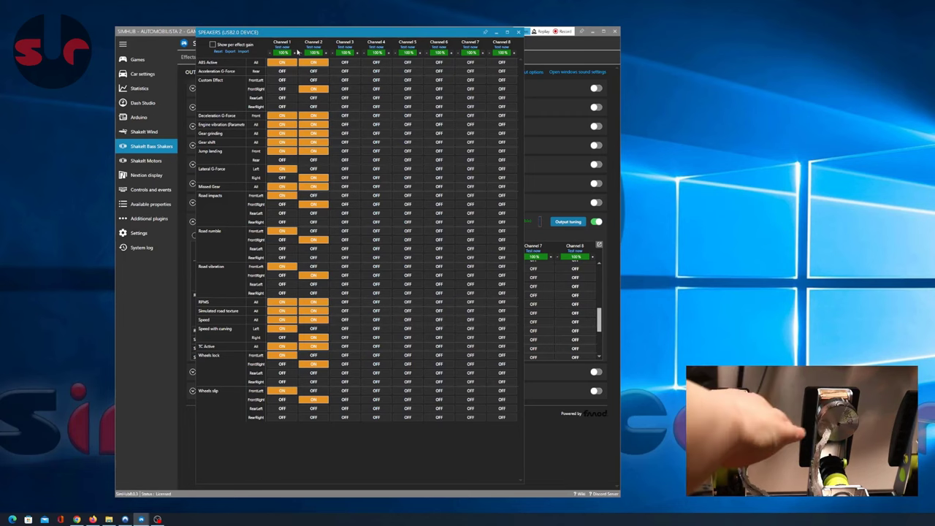
{"action": "left_click", "coordinate": [314, 330]}
Turn off Channels 1 and 2 for ABS Active through Road impacts.
{"action": "left_click", "coordinate": [282, 63]}
{"action": "left_click", "coordinate": [313, 63]}
{"action": "left_click", "coordinate": [313, 89]}
{"action": "left_click", "coordinate": [282, 116]}
{"action": "left_click", "coordinate": [313, 124]}
{"action": "left_click", "coordinate": [312, 115]}
{"action": "left_click", "coordinate": [282, 124]}
{"action": "left_click", "coordinate": [282, 133]}
{"action": "left_click", "coordinate": [312, 133]}
{"action": "left_click", "coordinate": [312, 141]}
{"action": "left_click", "coordinate": [282, 142]}
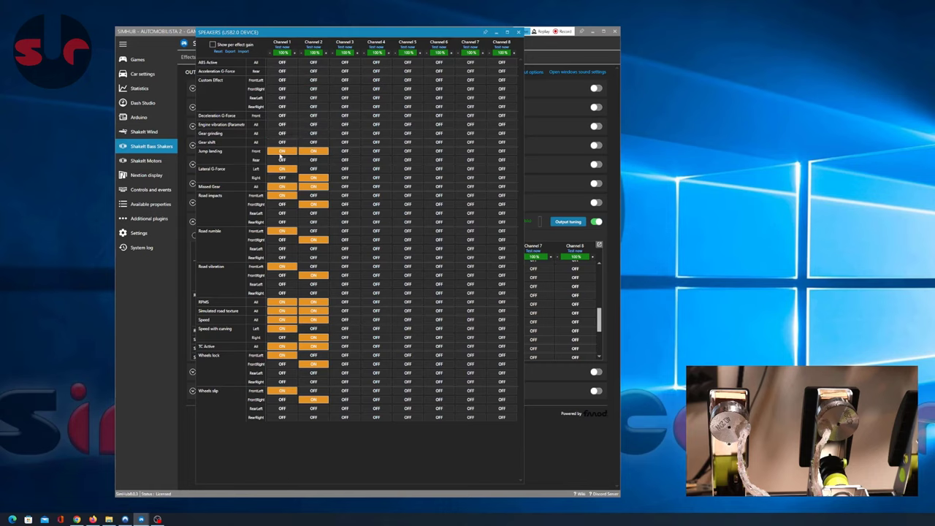
{"action": "left_click", "coordinate": [282, 151]}
{"action": "left_click", "coordinate": [312, 150]}
{"action": "left_click", "coordinate": [282, 168]}
{"action": "left_click", "coordinate": [313, 178]}
{"action": "left_click", "coordinate": [313, 187]}
{"action": "left_click", "coordinate": [282, 186]}
{"action": "left_click", "coordinate": [282, 195]}
{"action": "left_click", "coordinate": [312, 204]}
Turn off Channels 1 and 2 for Road rumble through Wheels slip.
{"action": "left_click", "coordinate": [282, 231]}
{"action": "left_click", "coordinate": [312, 240]}
{"action": "left_click", "coordinate": [281, 266]}
{"action": "left_click", "coordinate": [313, 275]}
{"action": "left_click", "coordinate": [282, 301]}
{"action": "left_click", "coordinate": [313, 301]}
{"action": "left_click", "coordinate": [313, 310]}
{"action": "left_click", "coordinate": [282, 311]}
{"action": "left_click", "coordinate": [282, 319]}
{"action": "left_click", "coordinate": [282, 328]}
{"action": "left_click", "coordinate": [313, 319]}
{"action": "left_click", "coordinate": [282, 337]}
{"action": "left_click", "coordinate": [313, 337]}
{"action": "left_click", "coordinate": [312, 346]}
{"action": "left_click", "coordinate": [282, 345]}
{"action": "left_click", "coordinate": [282, 355]}
{"action": "left_click", "coordinate": [313, 364]}
{"action": "left_click", "coordinate": [281, 391]}
{"action": "left_click", "coordinate": [313, 399]}
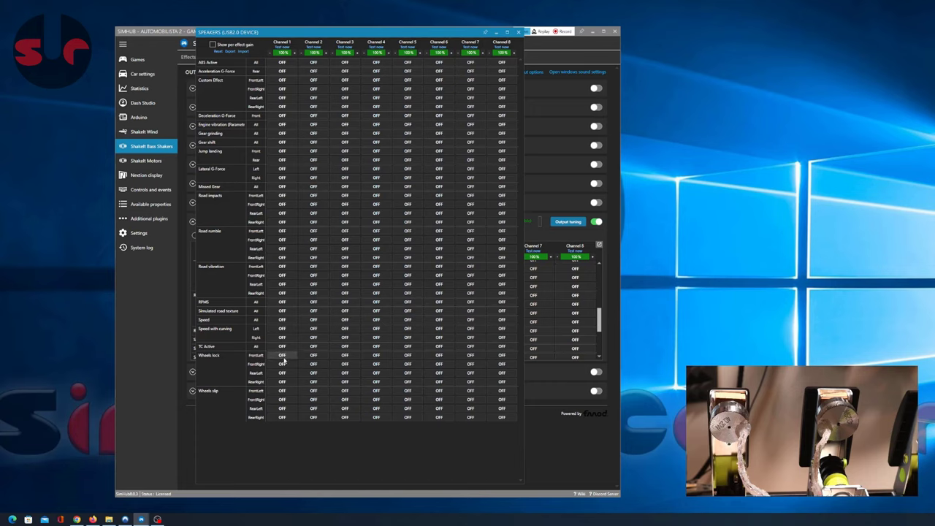
Route all four Wheels lock corners (FrontLeft, FrontRight, RearLeft, RearRight) to Channel 1.
{"action": "left_click", "coordinate": [283, 357]}
{"action": "left_click", "coordinate": [282, 364]}
{"action": "left_click", "coordinate": [282, 373]}
{"action": "left_click", "coordinate": [282, 382]}
Route all four Wheels slip corners to Channel 2 and ABS Active to Channel 1, then close the map window.
{"action": "left_click", "coordinate": [314, 391]}
{"action": "left_click", "coordinate": [313, 399]}
{"action": "left_click", "coordinate": [313, 408]}
{"action": "left_click", "coordinate": [313, 417]}
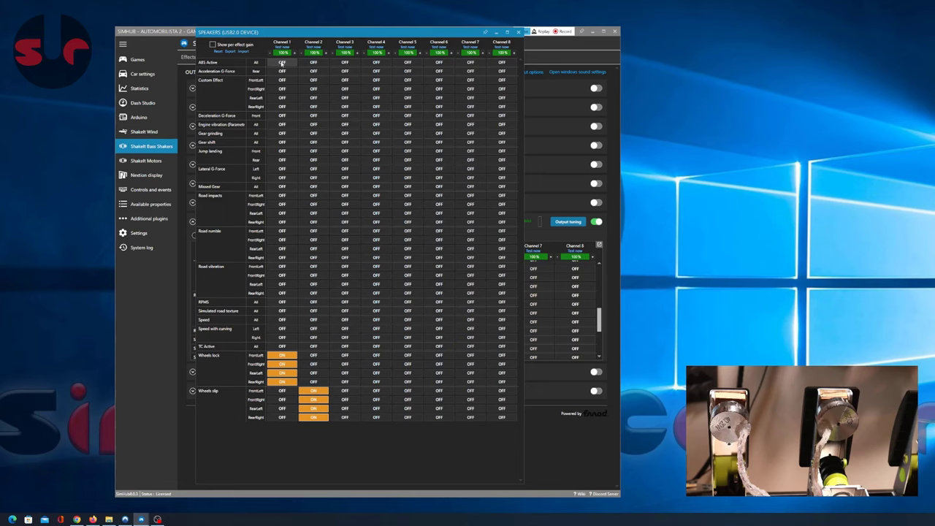
{"action": "left_click", "coordinate": [282, 63]}
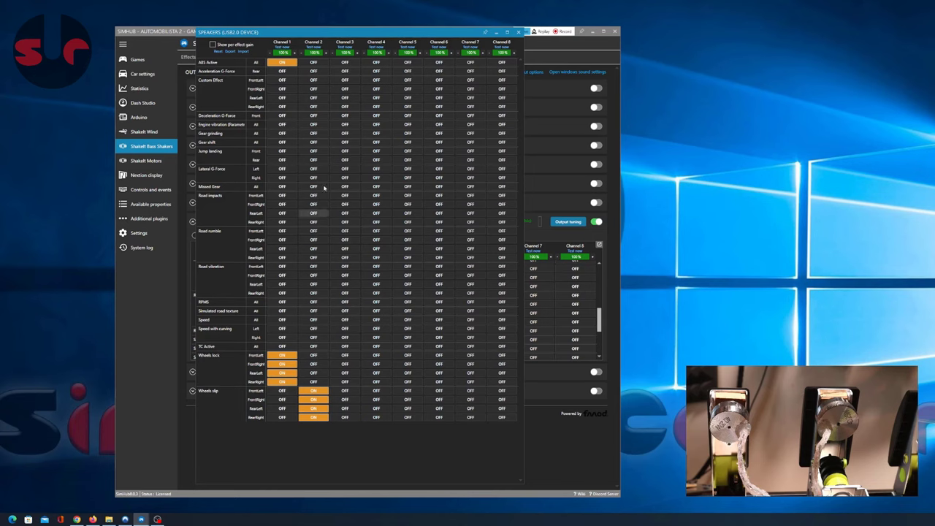
{"action": "left_click", "coordinate": [519, 32]}
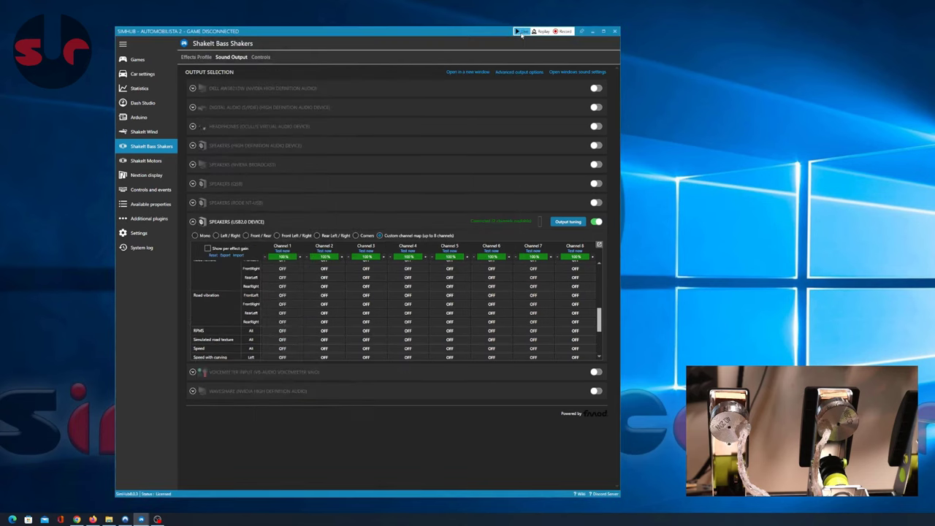
Enable the ABS Active shaker effect at 100% volume.
{"action": "left_click", "coordinate": [201, 58]}
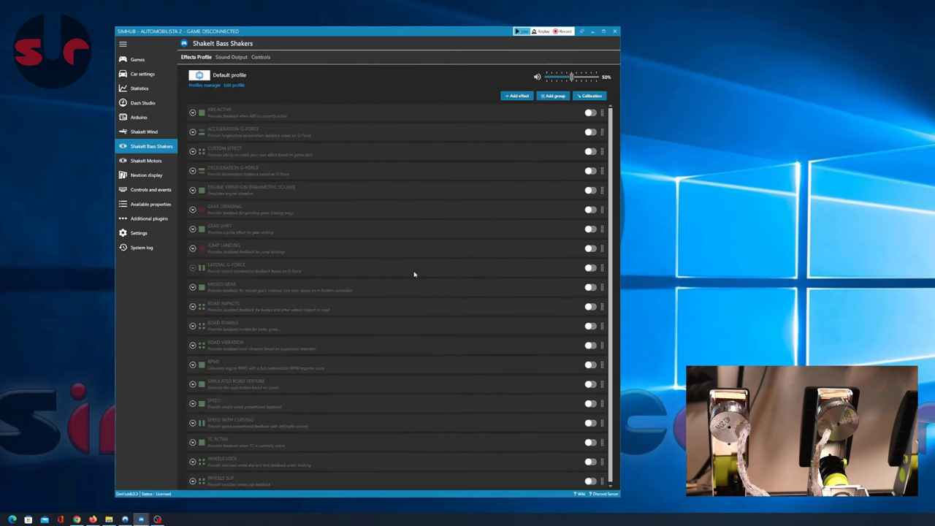
{"action": "scroll", "coordinate": [413, 270], "scroll_direction": "down", "scroll_amount": 1}
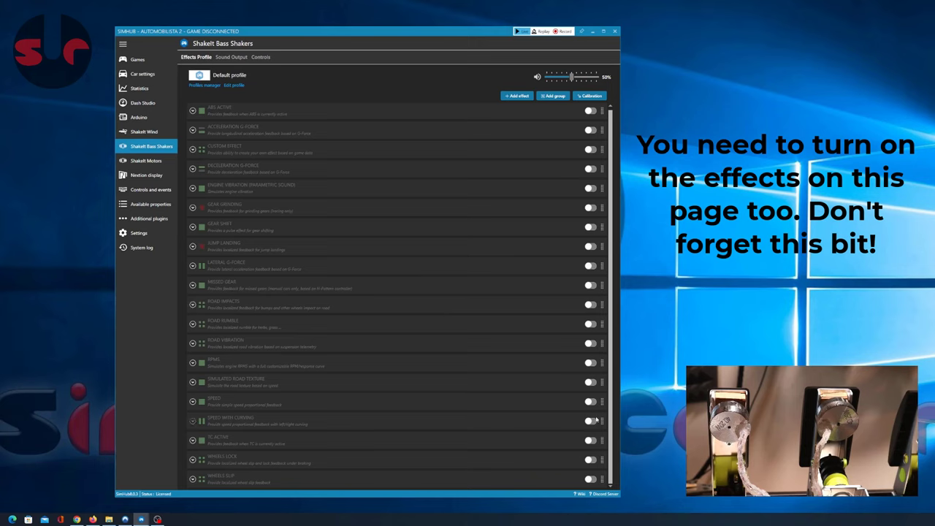
{"action": "scroll", "coordinate": [394, 376], "scroll_direction": "up", "scroll_amount": 1}
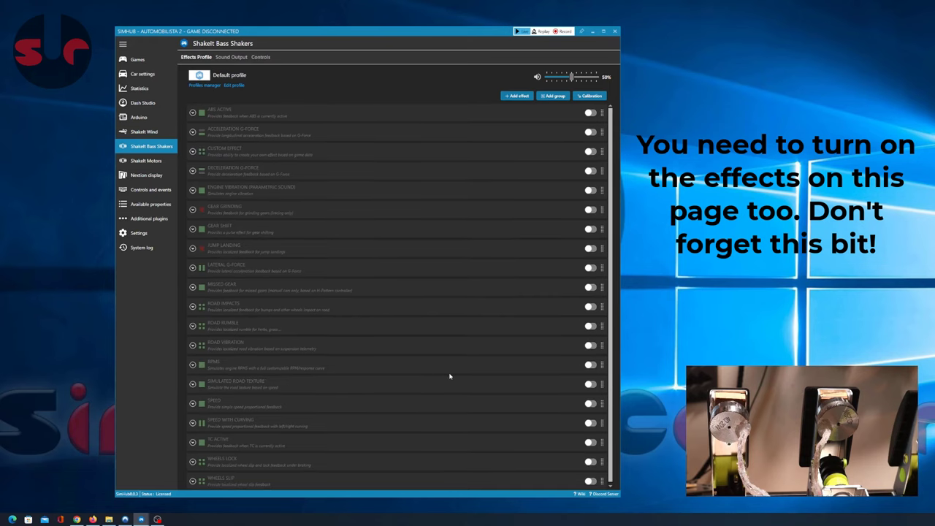
{"action": "left_click", "coordinate": [590, 113]}
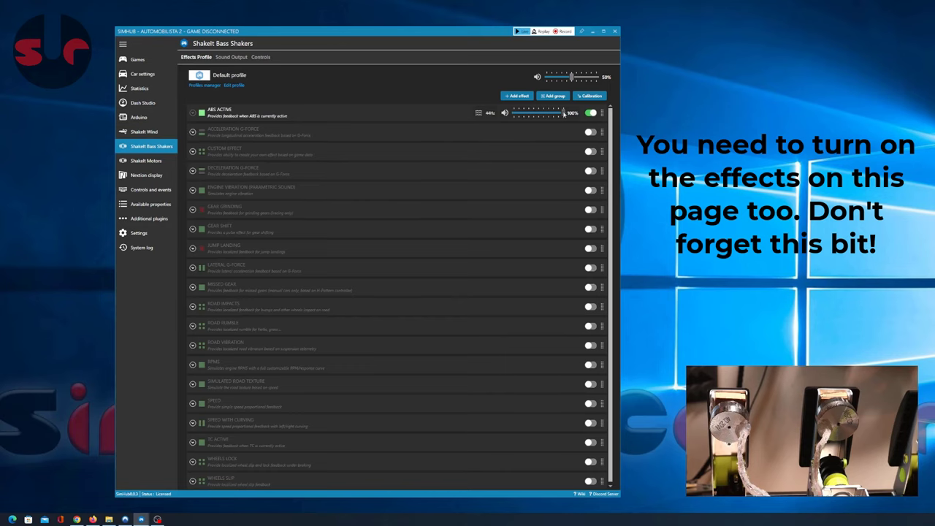
{"action": "left_click", "coordinate": [562, 113]}
{"action": "left_click_drag", "start_coordinate": [561, 113], "coordinate": [566, 113]}
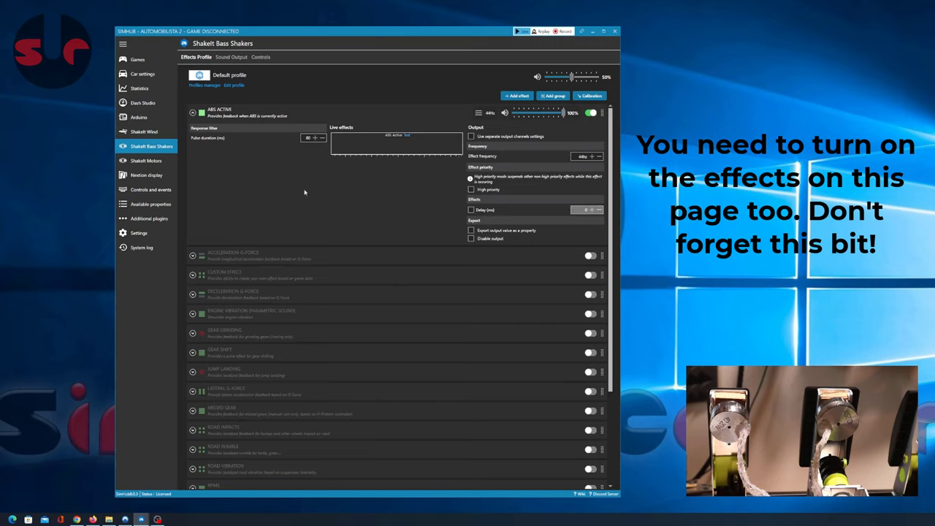
Enable the Wheels Slip and Wheels Lock effects and raise both volumes to 100%.
{"action": "scroll", "coordinate": [354, 225], "scroll_direction": "down", "scroll_amount": 1}
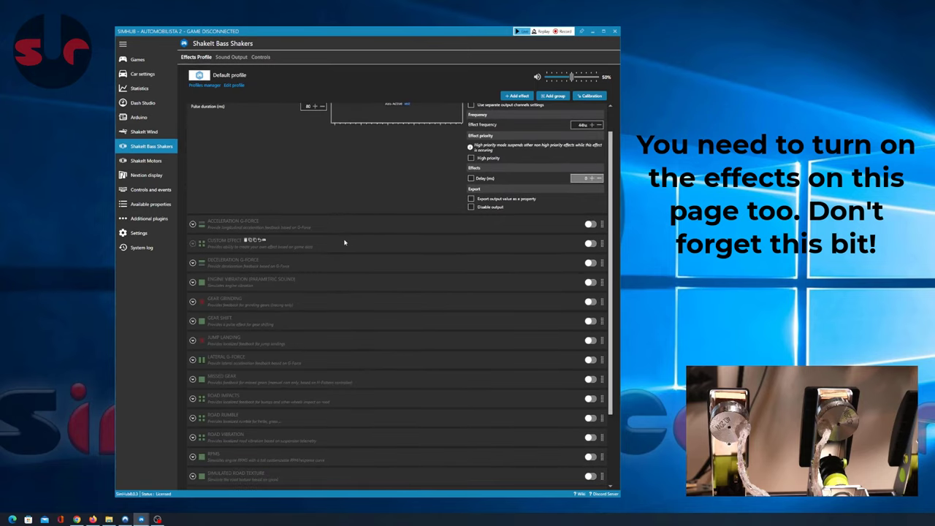
{"action": "scroll", "coordinate": [345, 242], "scroll_direction": "down", "scroll_amount": 1}
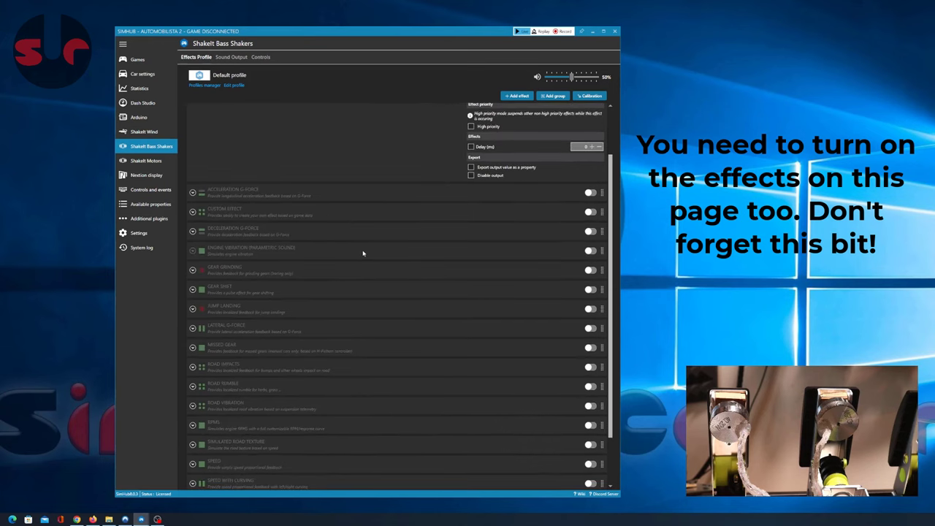
{"action": "scroll", "coordinate": [363, 253], "scroll_direction": "down", "scroll_amount": 1}
{"action": "scroll", "coordinate": [363, 253], "scroll_direction": "down", "scroll_amount": 1}
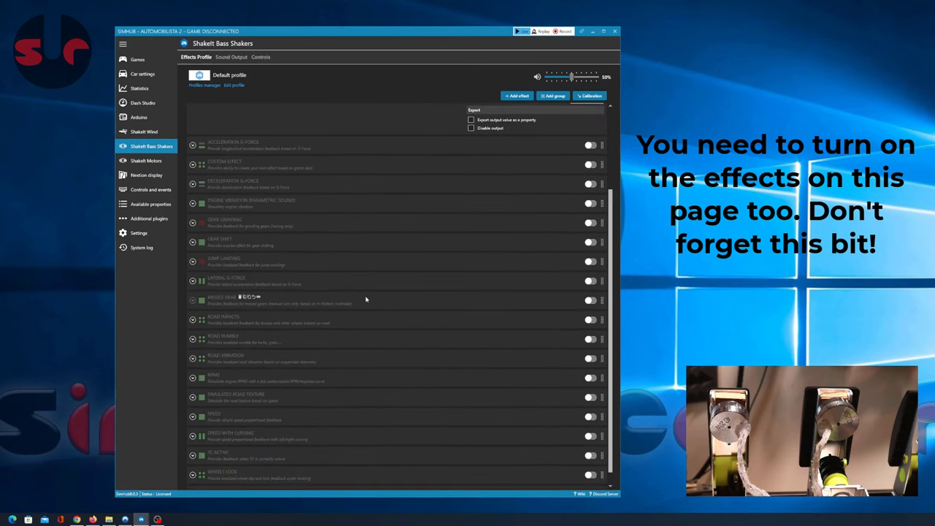
{"action": "scroll", "coordinate": [372, 377], "scroll_direction": "down", "scroll_amount": 1}
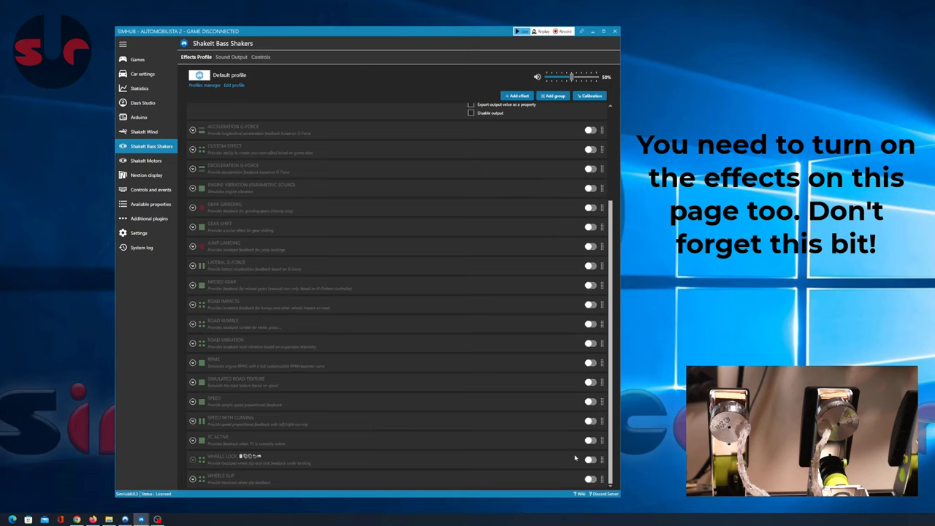
{"action": "left_click", "coordinate": [588, 479]}
{"action": "left_click", "coordinate": [588, 460]}
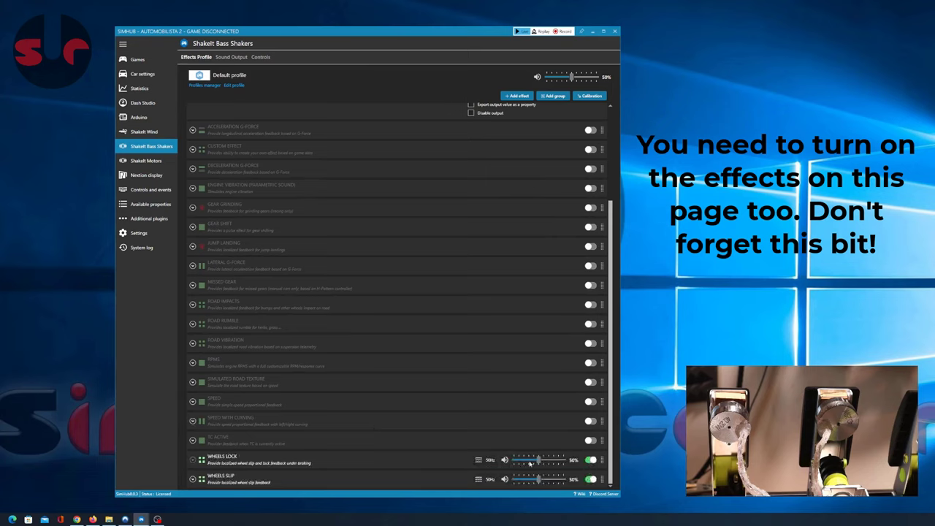
{"action": "left_click_drag", "start_coordinate": [539, 460], "coordinate": [572, 482]}
Expand Wheels Lock to show its 50 Hz base frequency and per-corner test graphs.
{"action": "left_click", "coordinate": [193, 460]}
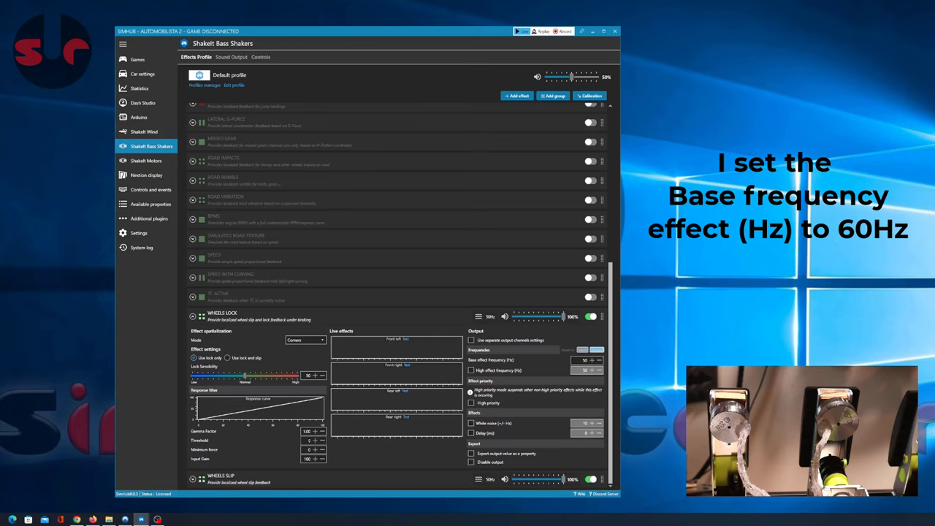
Expand Wheels Slip and test its front-left, front-right, rear-left and rear-right shakers.
{"action": "left_click", "coordinate": [192, 478]}
{"action": "scroll", "coordinate": [279, 422], "scroll_direction": "down", "scroll_amount": 3}
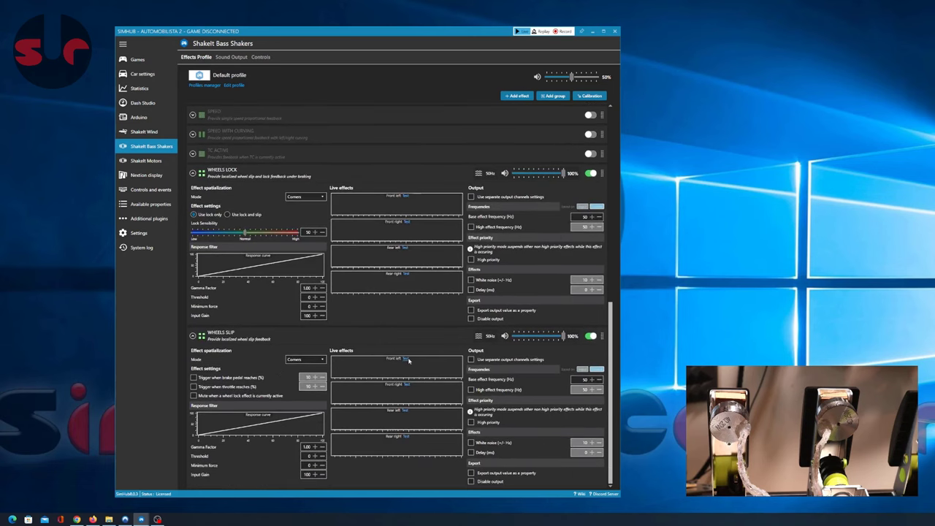
{"action": "left_click", "coordinate": [409, 360]}
{"action": "left_click", "coordinate": [407, 384]}
{"action": "left_click", "coordinate": [406, 360]}
{"action": "left_click", "coordinate": [405, 360]}
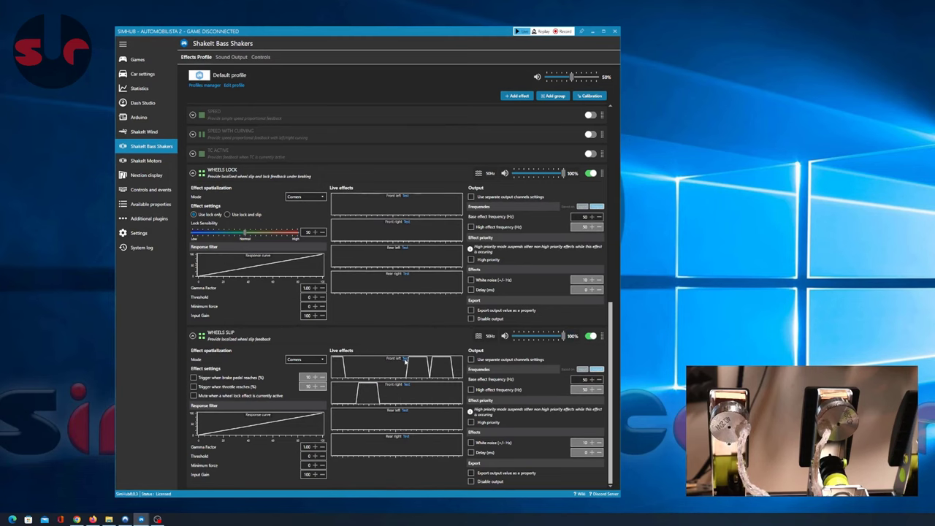
{"action": "left_click", "coordinate": [405, 360]}
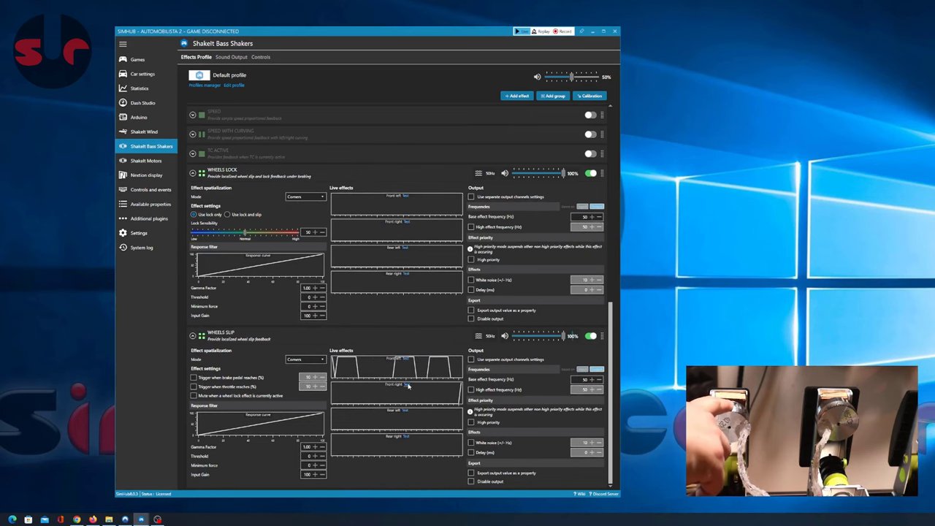
{"action": "left_click", "coordinate": [405, 384]}
{"action": "left_click", "coordinate": [405, 411]}
{"action": "left_click", "coordinate": [407, 437]}
{"action": "left_click", "coordinate": [407, 359]}
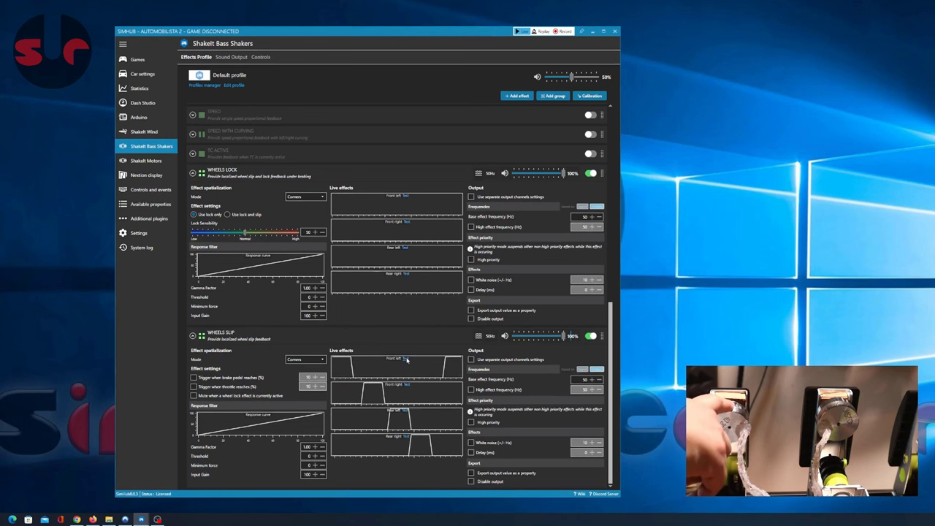
Test the Wheels Lock front-right, rear-left and rear-right shakers.
{"action": "scroll", "coordinate": [409, 400], "scroll_direction": "up", "scroll_amount": 1}
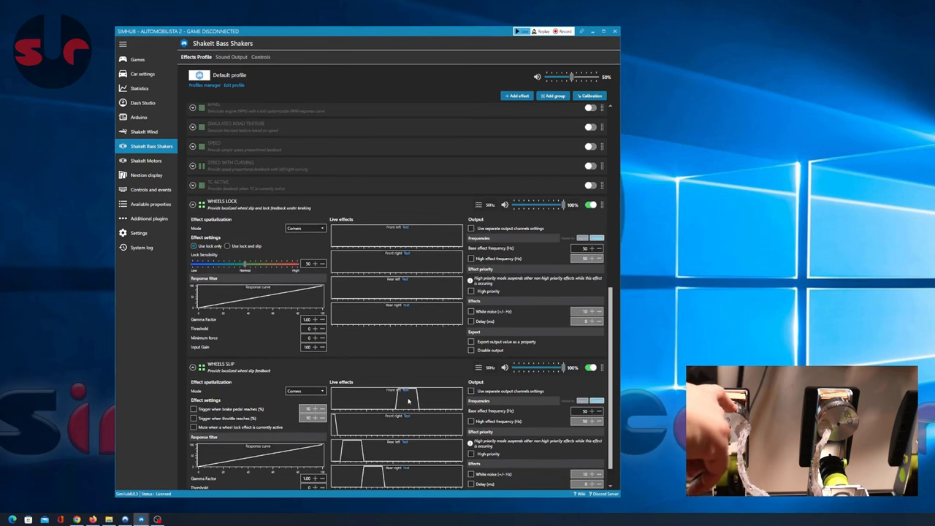
{"action": "scroll", "coordinate": [409, 400], "scroll_direction": "up", "scroll_amount": 1}
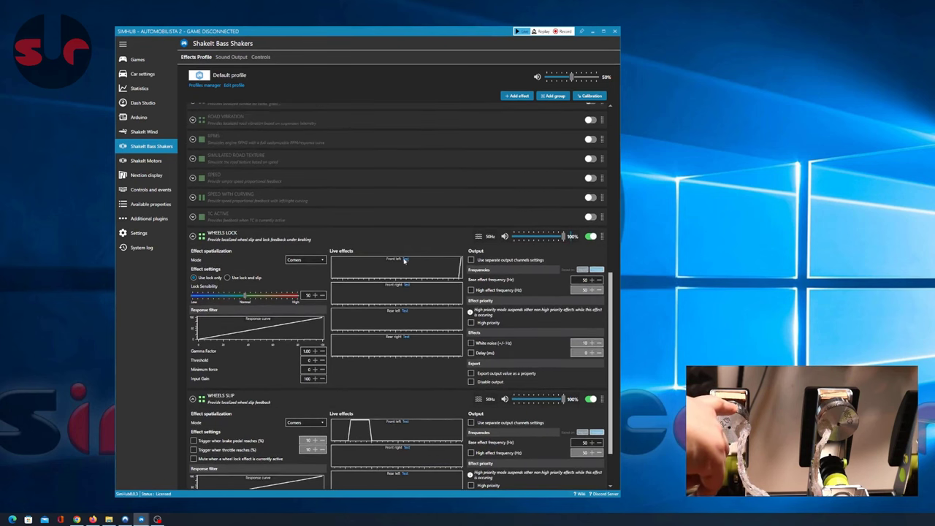
{"action": "left_click", "coordinate": [406, 284]}
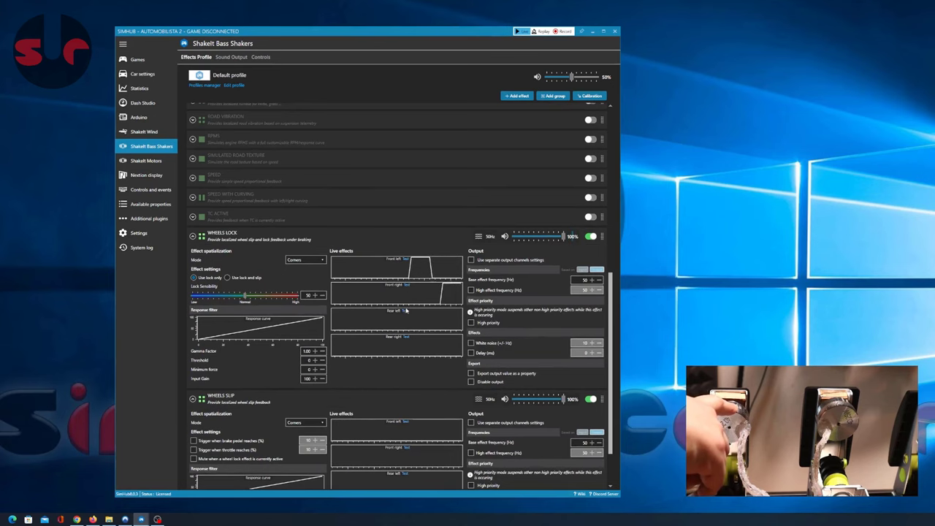
{"action": "left_click", "coordinate": [405, 312]}
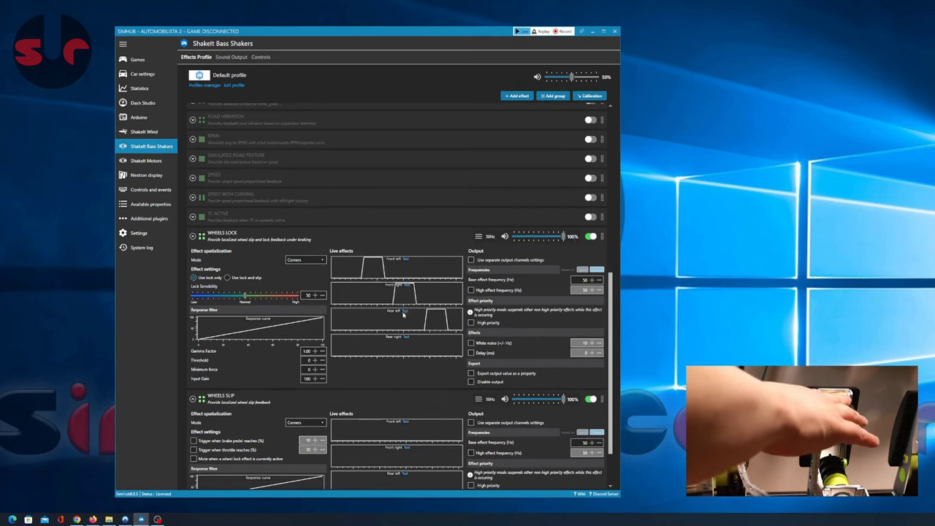
{"action": "left_click", "coordinate": [403, 312]}
{"action": "left_click", "coordinate": [404, 337]}
{"action": "left_click", "coordinate": [405, 339]}
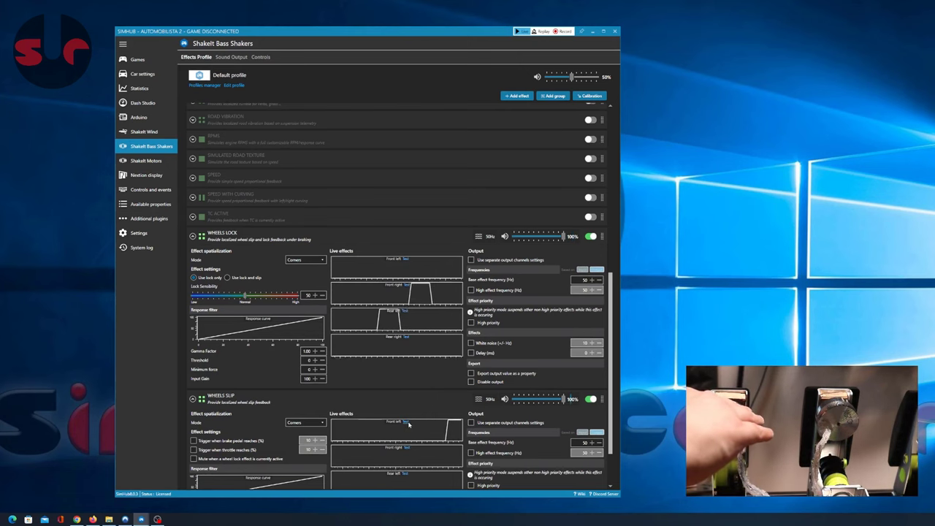
{"action": "scroll", "coordinate": [408, 424], "scroll_direction": "down", "scroll_amount": 1}
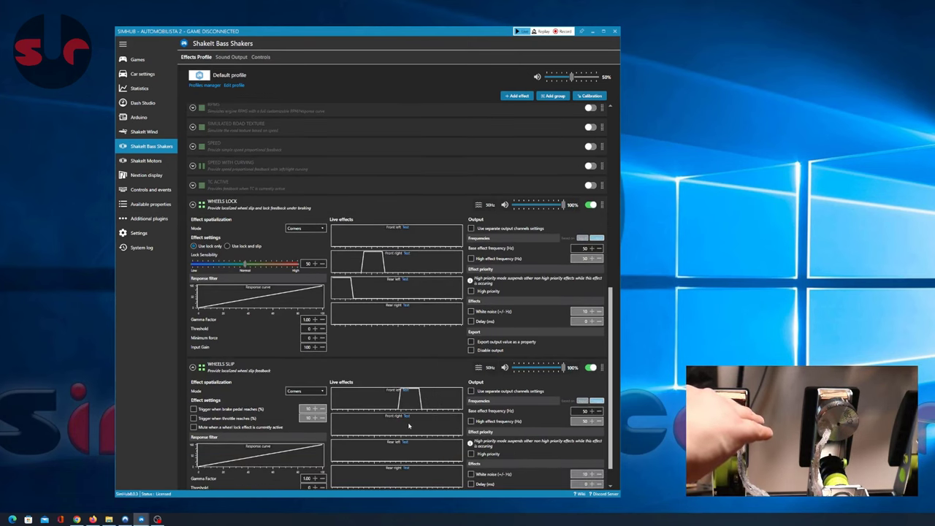
{"action": "scroll", "coordinate": [409, 423], "scroll_direction": "up", "scroll_amount": 6}
{"action": "scroll", "coordinate": [413, 376], "scroll_direction": "down", "scroll_amount": 3}
{"action": "scroll", "coordinate": [413, 376], "scroll_direction": "down", "scroll_amount": 3}
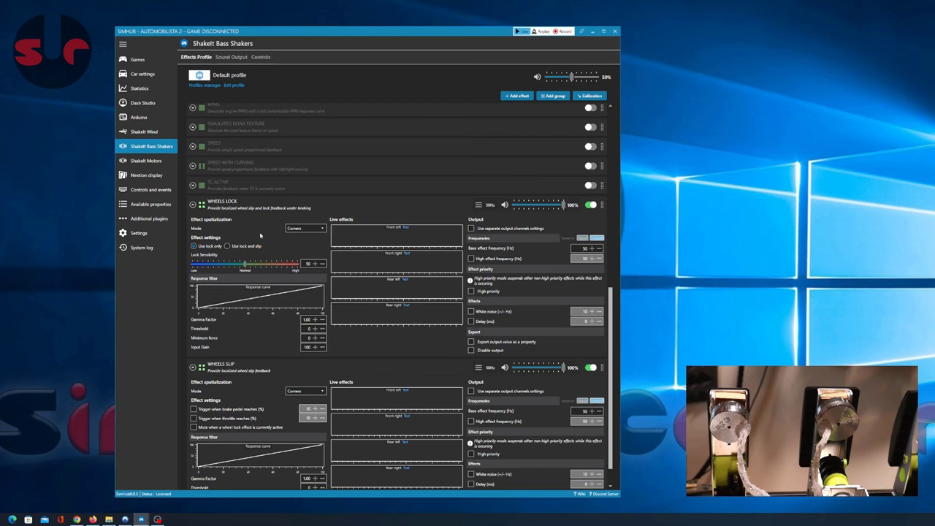
Select Automobilista 2 from the Games library as the current game.
{"action": "left_click", "coordinate": [138, 59]}
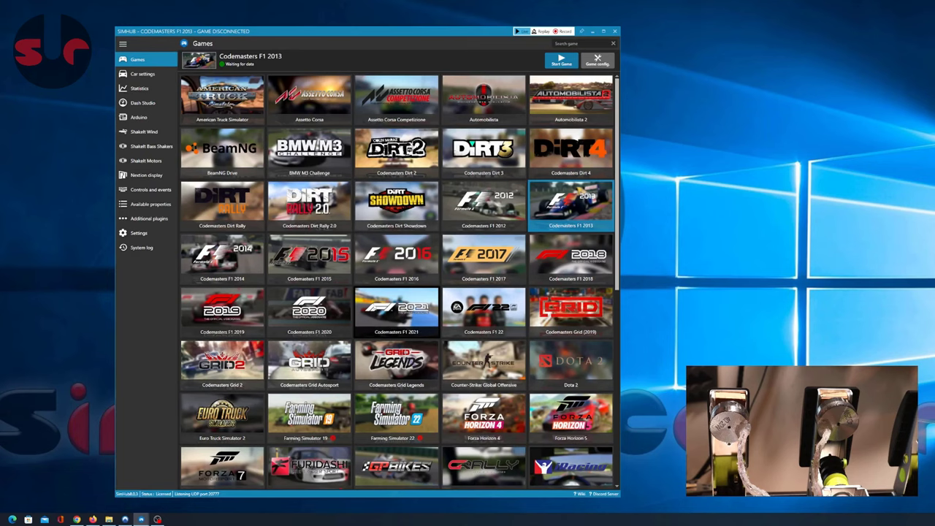
{"action": "left_click", "coordinate": [570, 98]}
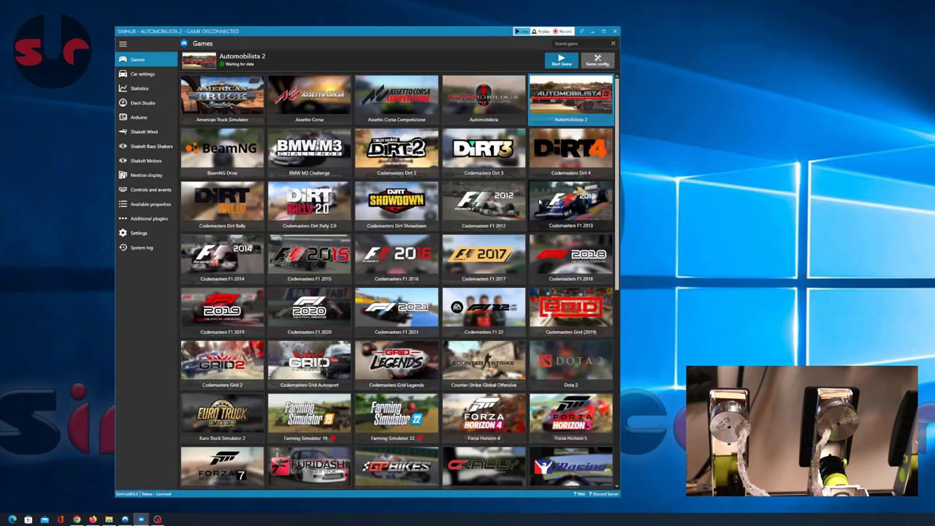